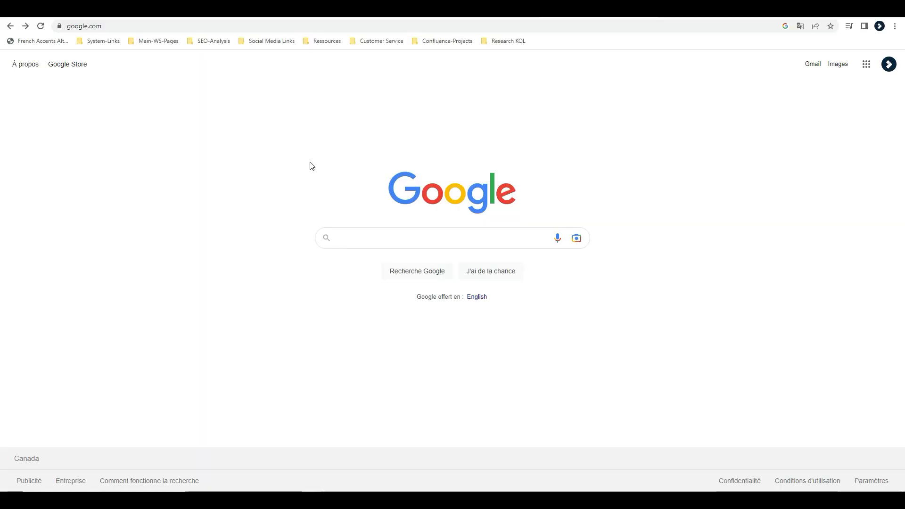
Open the filmora.wondershare.fr website and look over its home page.
left_click(116, 25)
type("filmora")
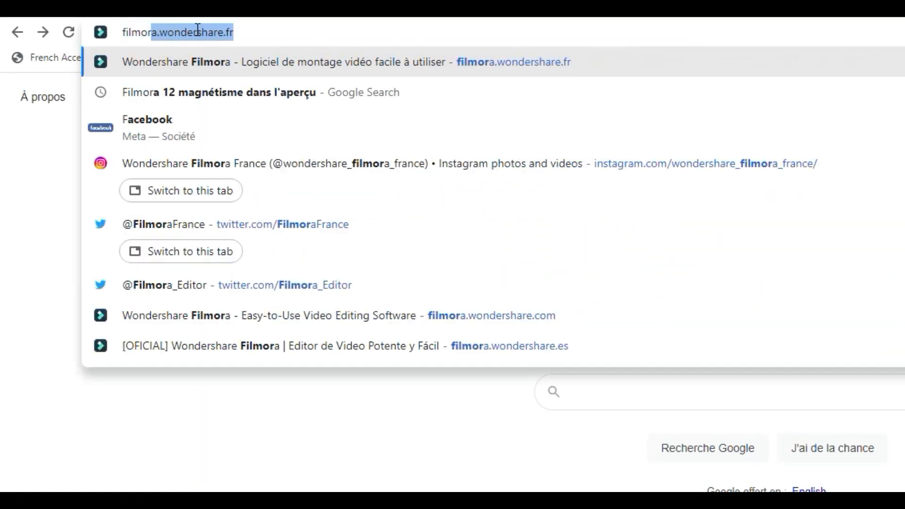
key("Return")
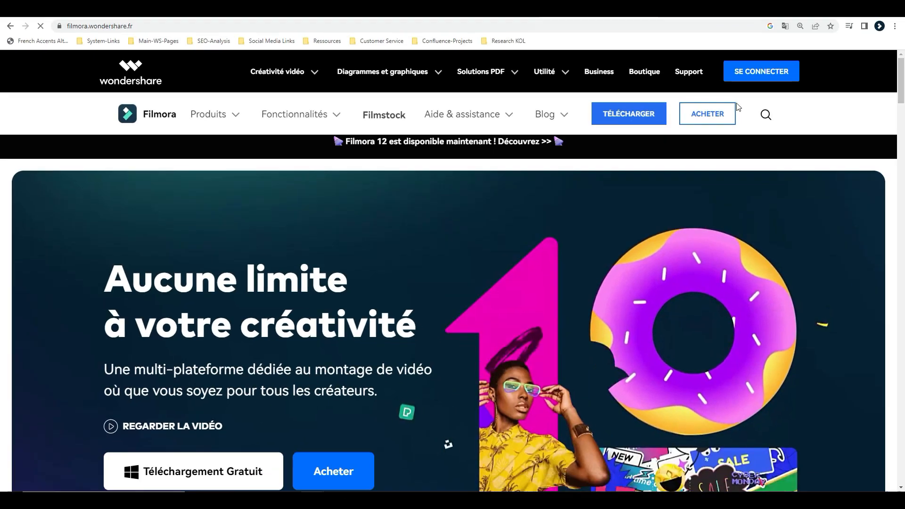
scroll(901, 89, "down", 2)
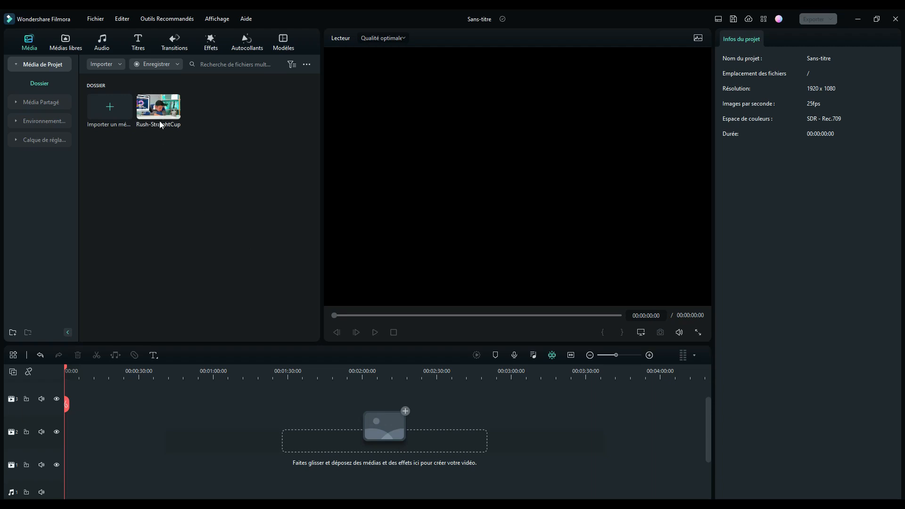
Place the Rush-StraightCup clip at the start of video track 1 and detach its audio.
left_click_drag(156, 110, 94, 465)
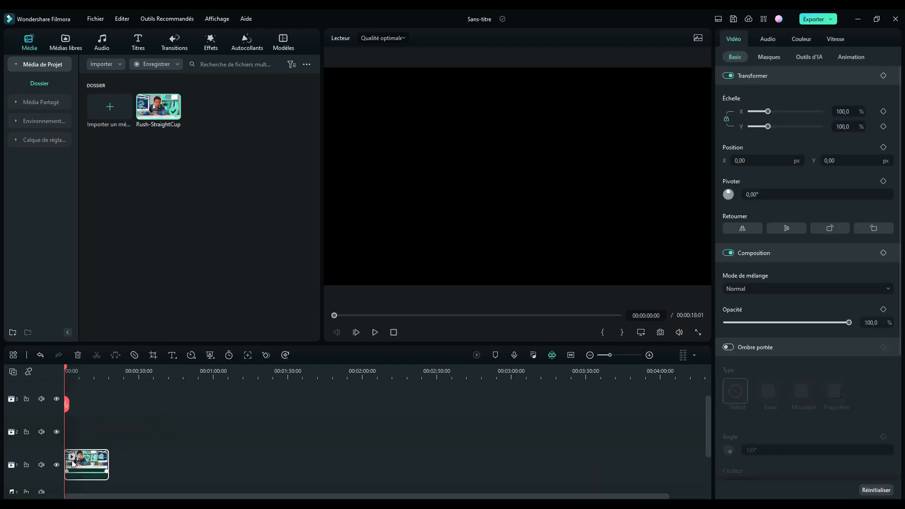
left_click_drag(90, 379, 174, 378)
right_click(155, 463)
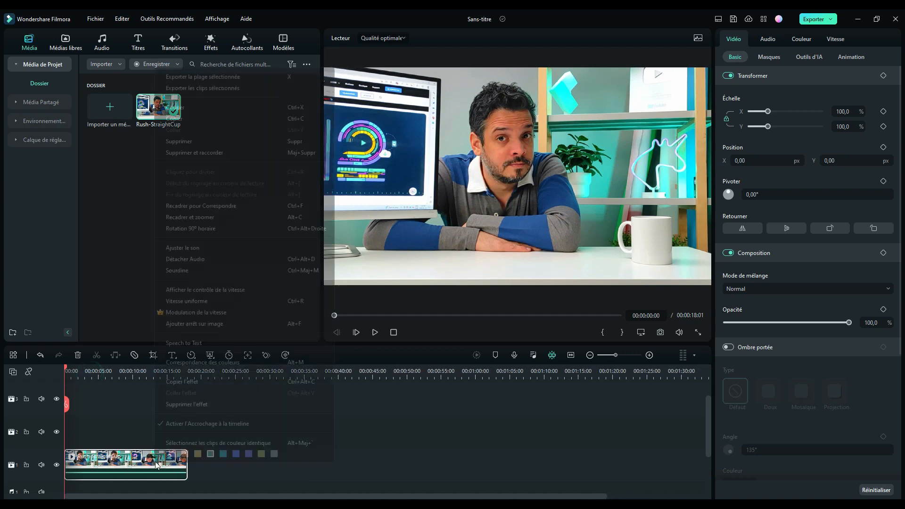
left_click(211, 259)
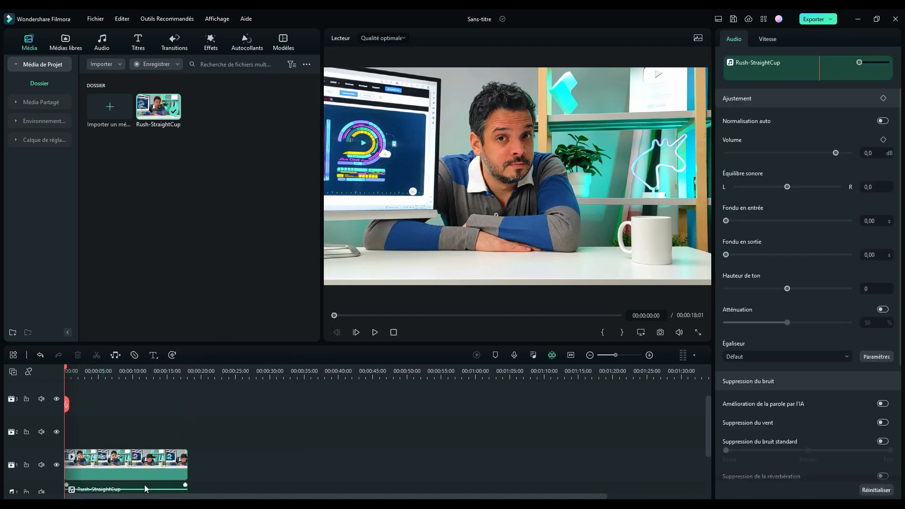
Stack a second copy of Rush-StraightCup at the start of video track 2, then detach its audio and delete it.
left_click_drag(149, 111, 109, 434)
right_click(112, 429)
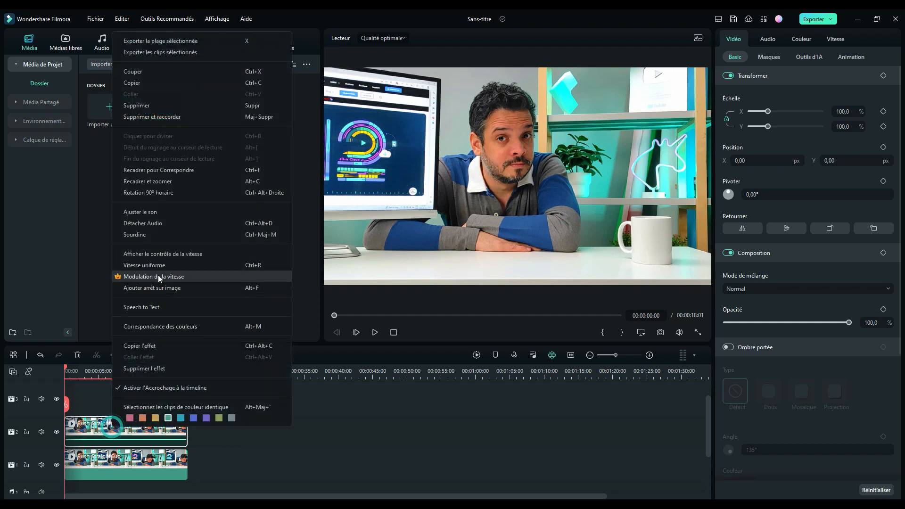
left_click(157, 226)
left_click(132, 487)
key("Delete")
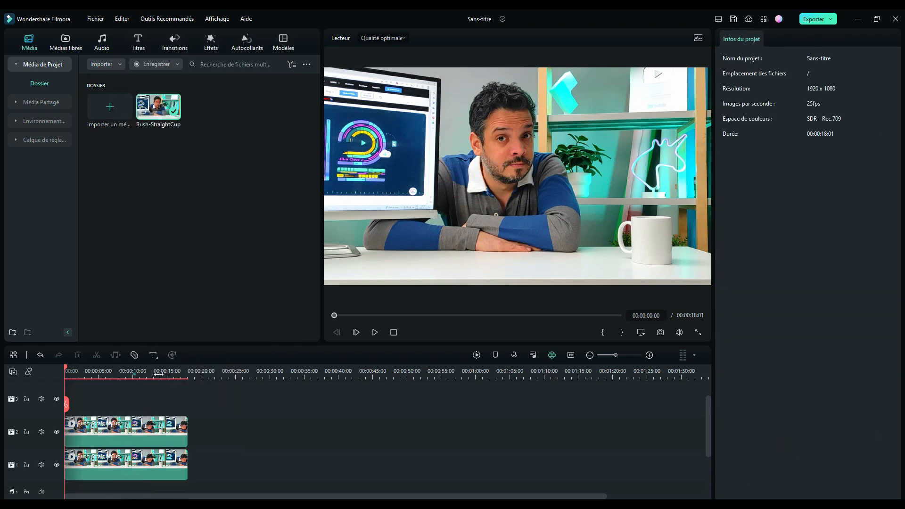
Hide video track 1 and draw a closed pen mask around the mug's body, without the handle, on the track 2 clip.
left_click_drag(158, 375, 197, 374)
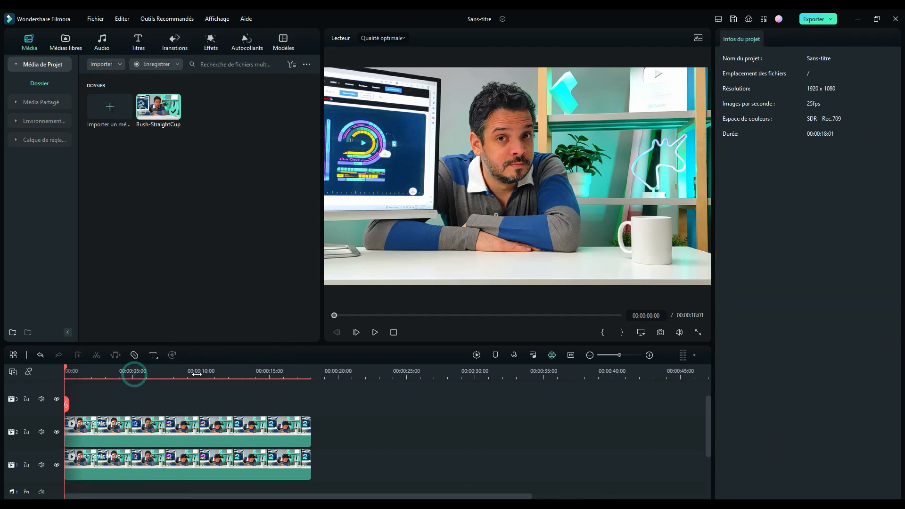
left_click(57, 466)
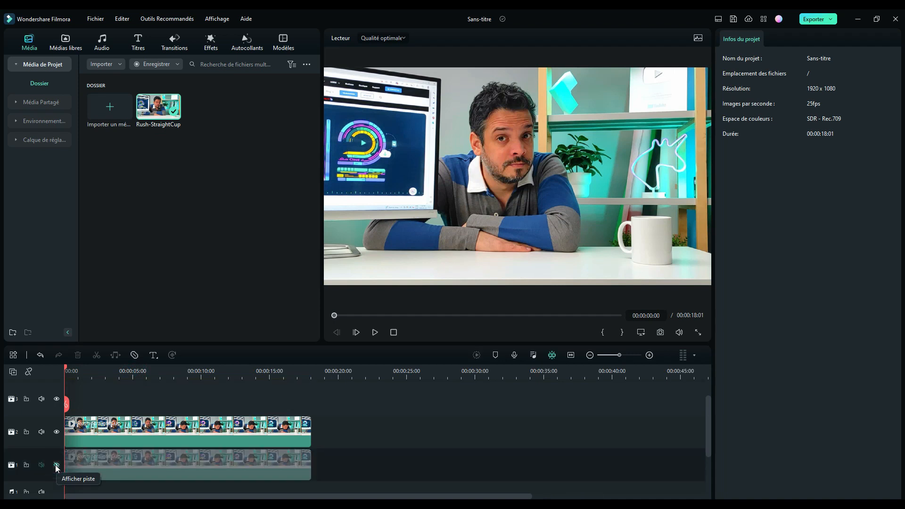
left_click(147, 429)
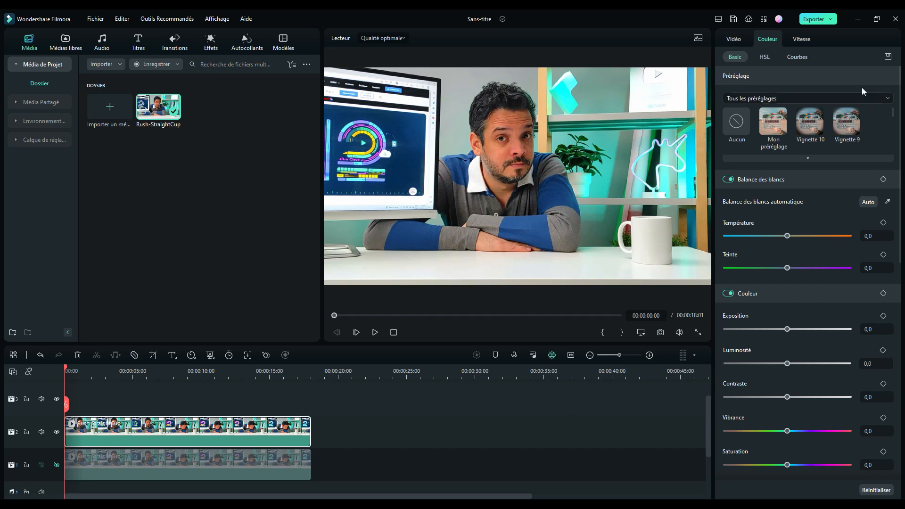
left_click(734, 40)
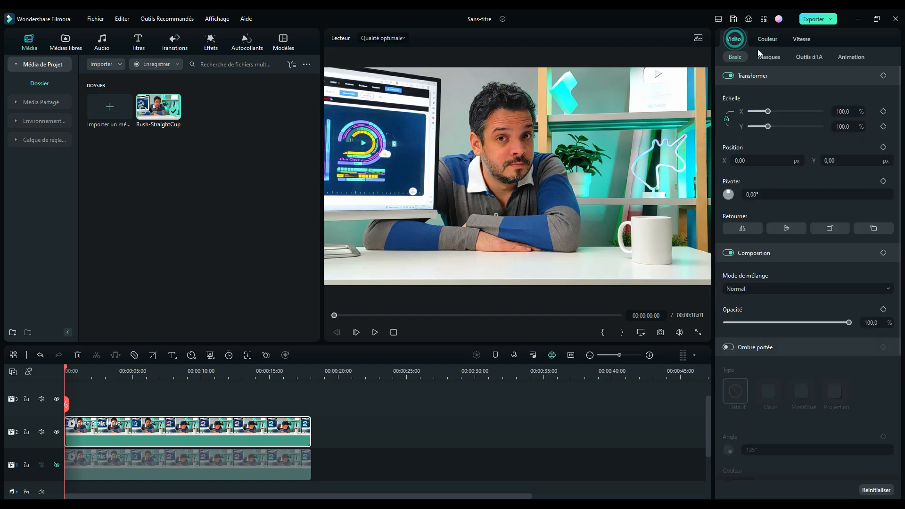
left_click(768, 57)
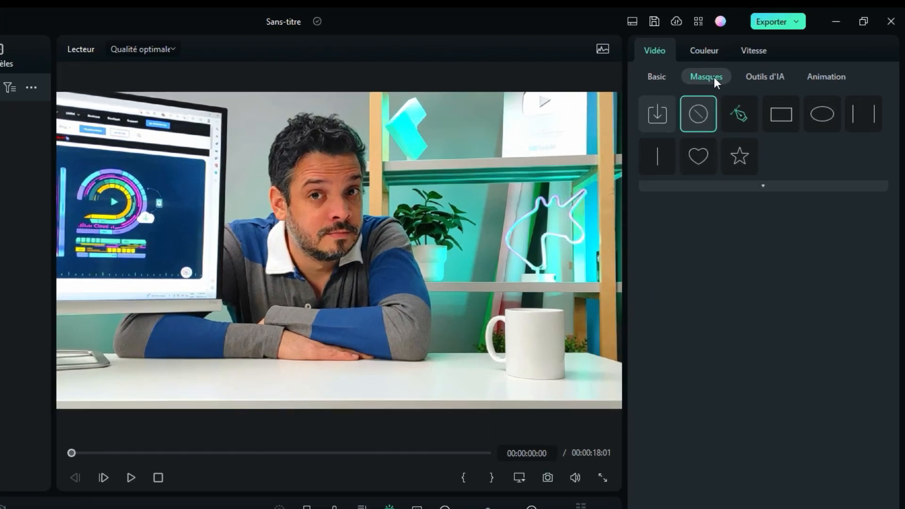
left_click(729, 109)
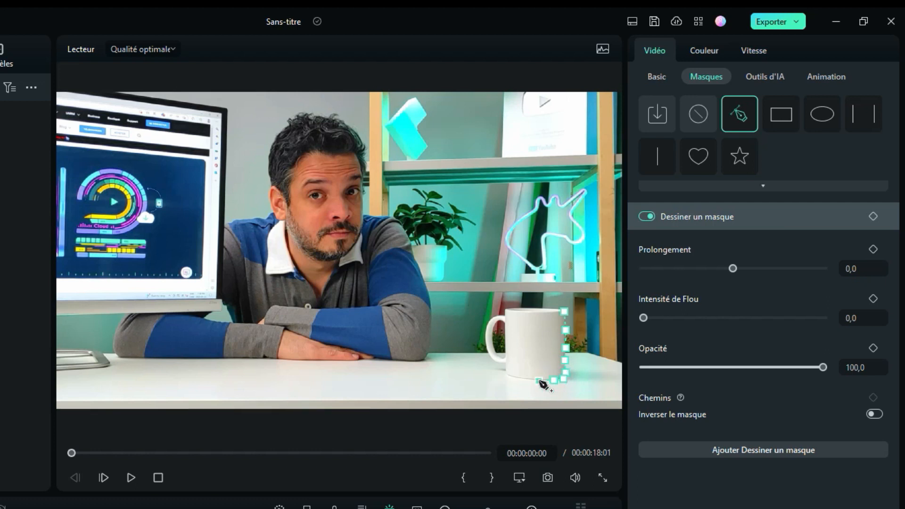
left_click(525, 378)
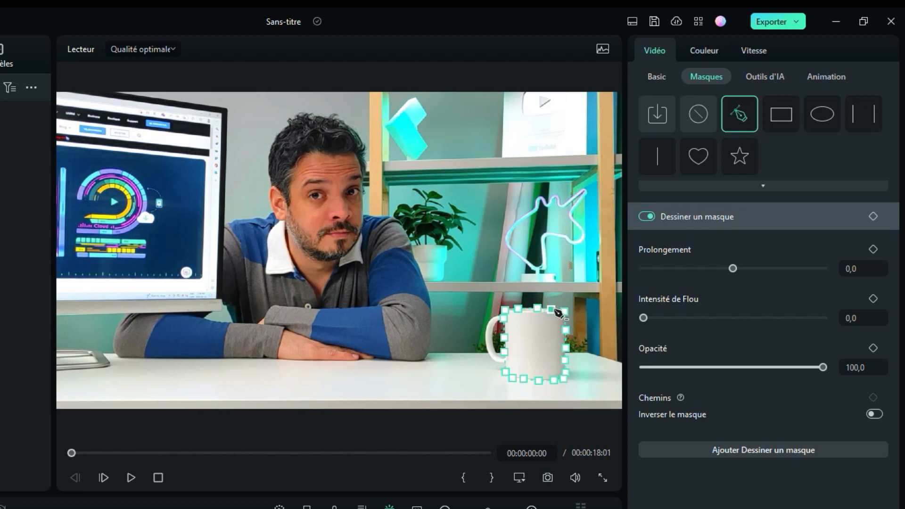
left_click(564, 313)
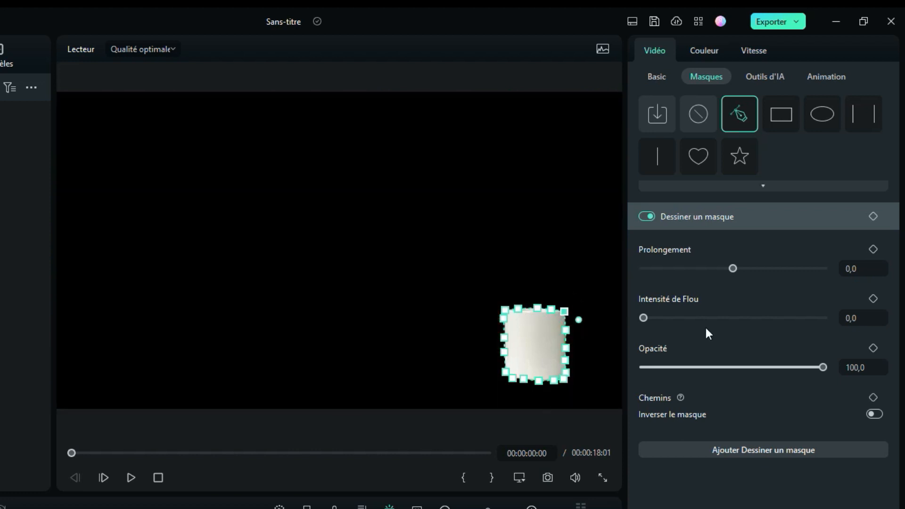
Set the mug mask's expansion to -3.8 and blur intensity to 4.2, and show video track 1 again.
left_click_drag(733, 268, 733, 271)
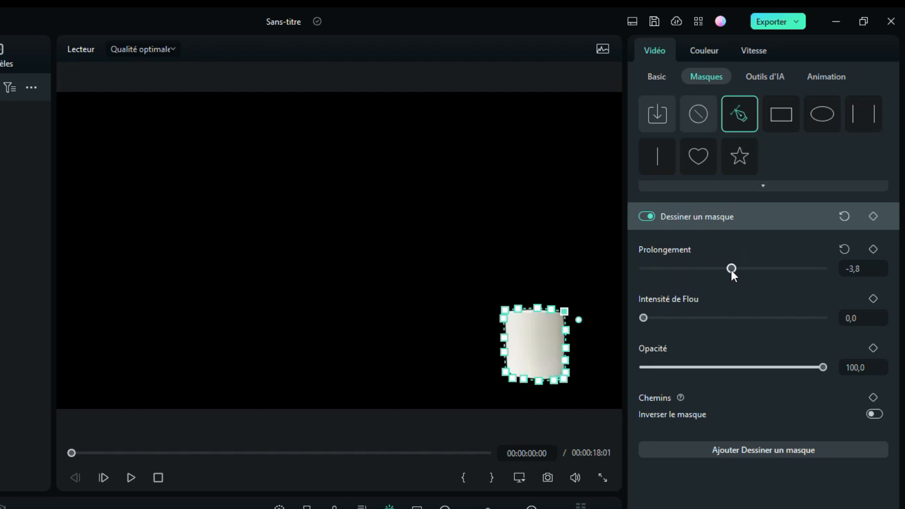
left_click_drag(650, 316, 649, 318)
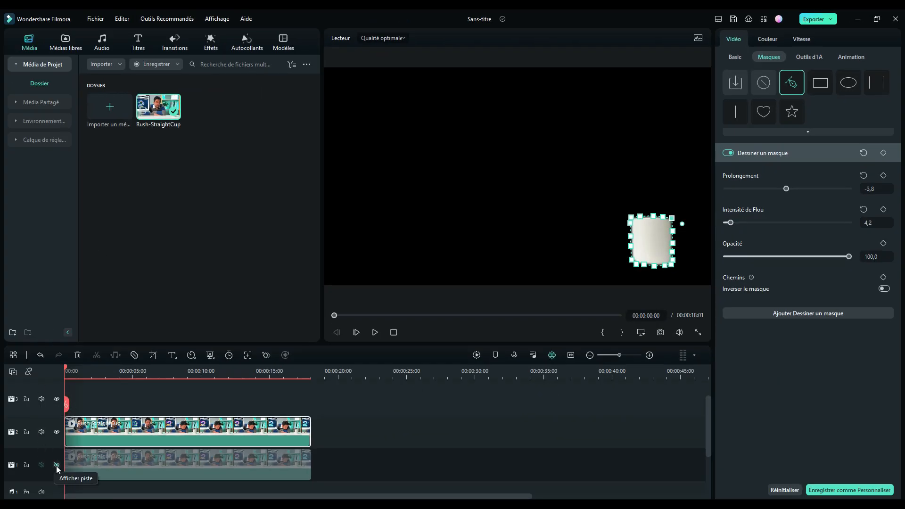
left_click(56, 466)
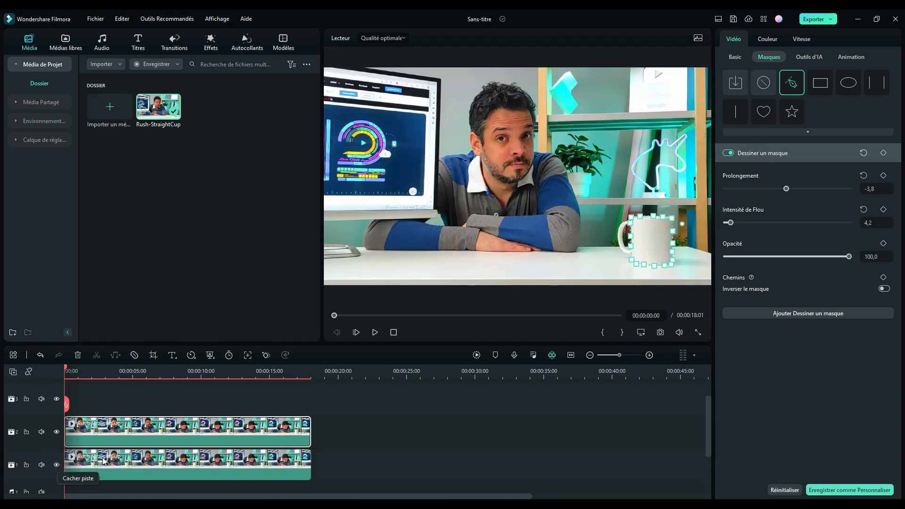
Apply the Pack BFF Super… trending effect to the masked clip on track 2 and preview it.
left_click(211, 44)
left_click_drag(229, 355, 213, 424)
key("space")
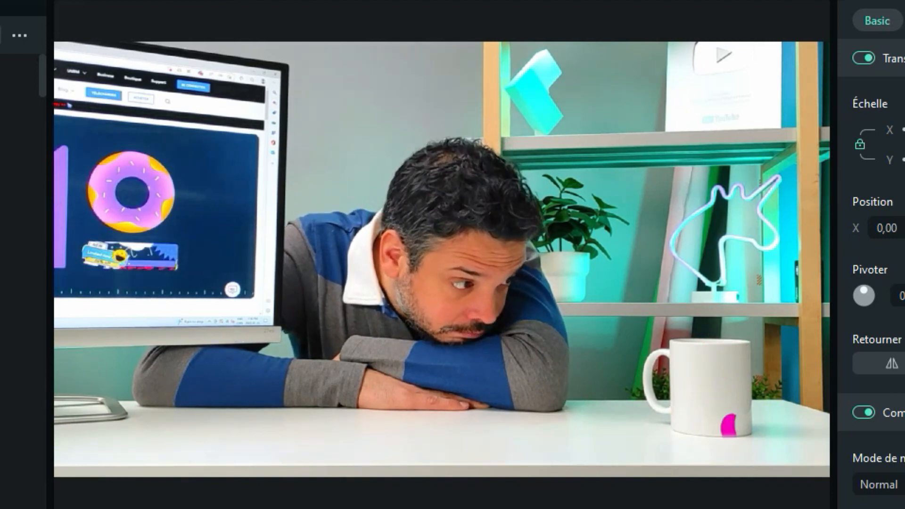
left_click(336, 374)
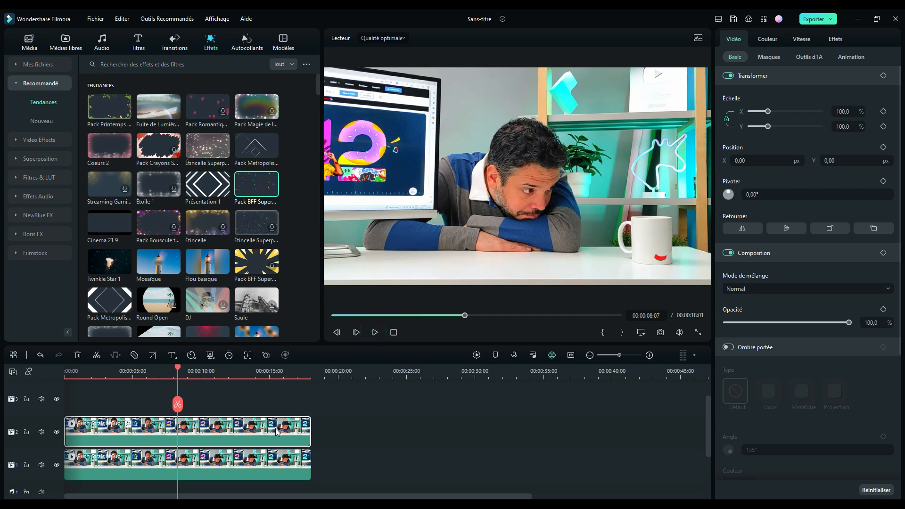
Move the masked clip up to track 3 and set its mask blur intensity to 0, hiding track 1 only during the adjustment.
left_click_drag(276, 432, 277, 399)
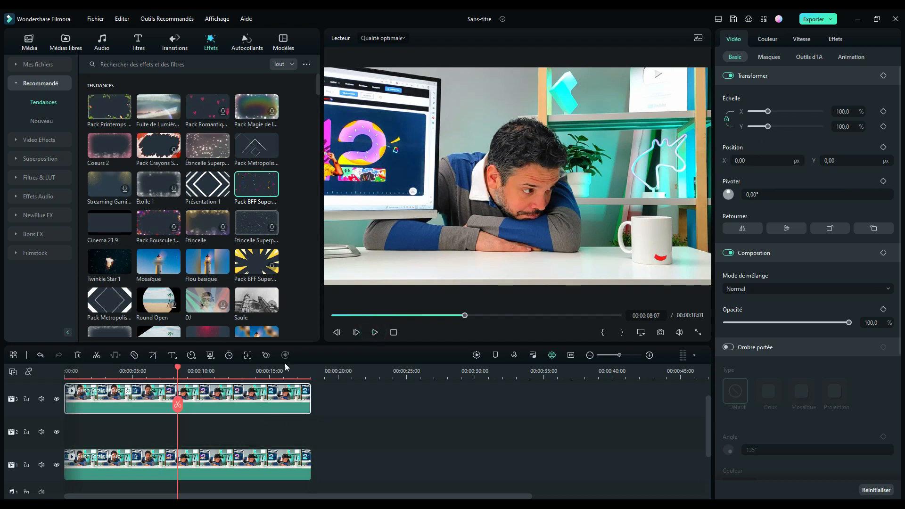
left_click(57, 466)
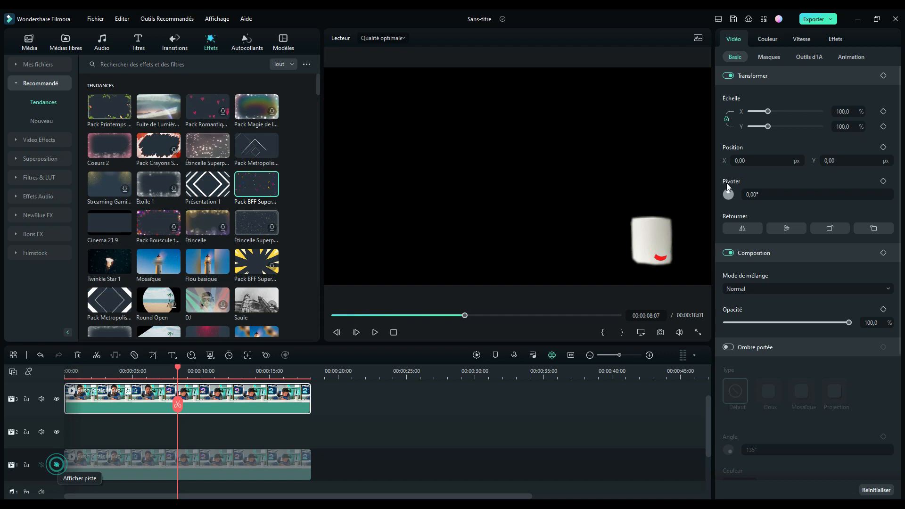
left_click(769, 57)
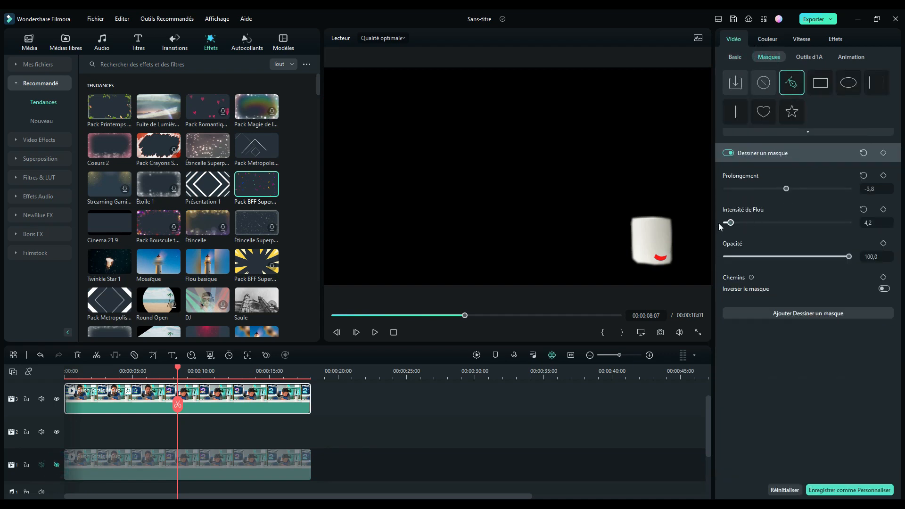
left_click_drag(731, 223, 709, 228)
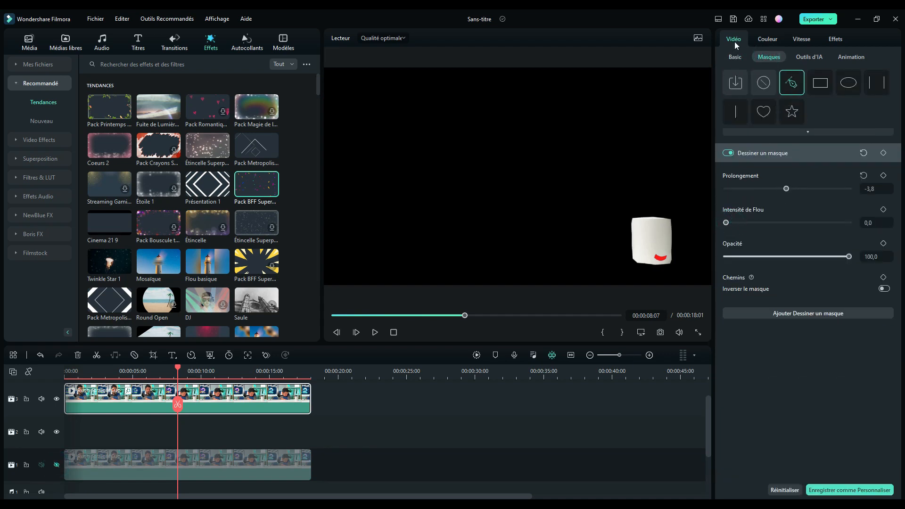
left_click(772, 40)
left_click(737, 43)
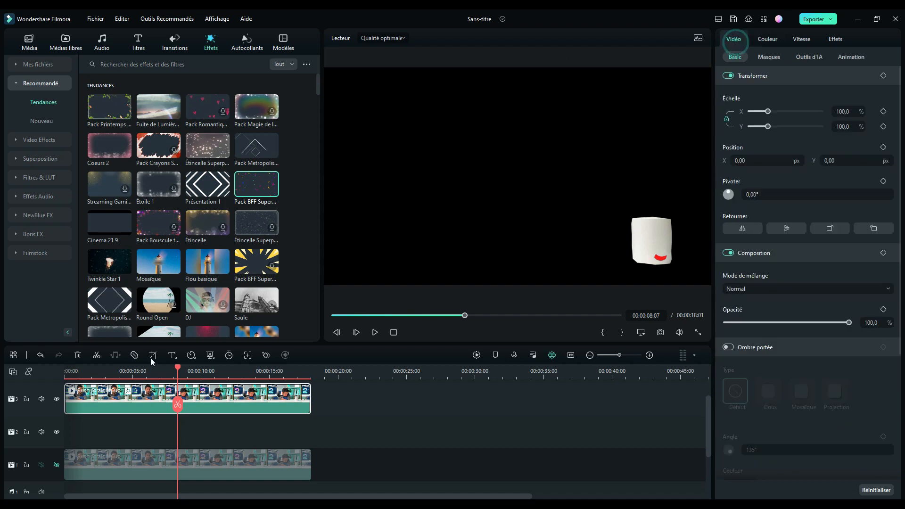
left_click(57, 465)
Place blue, orange and green solid colour clips end to end from the start of track 2, trimmed to end at about 6 seconds.
left_click(66, 42)
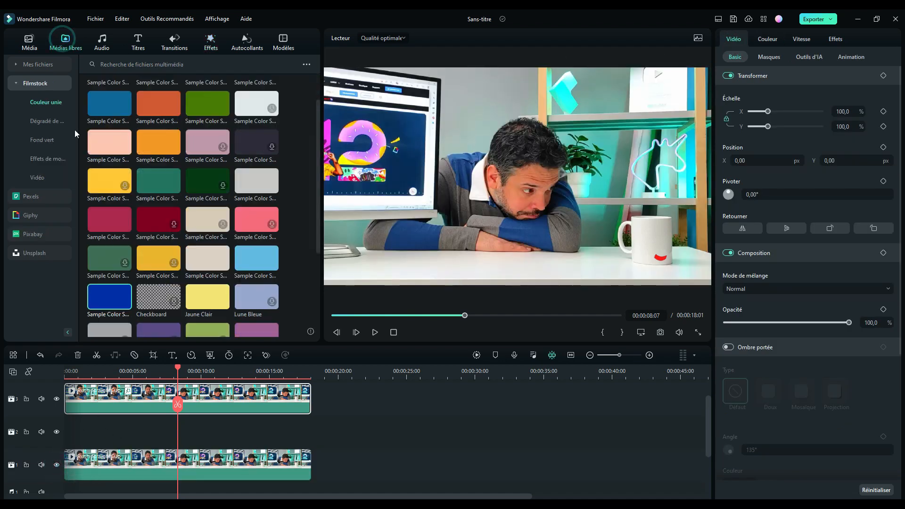
left_click_drag(109, 105, 74, 432)
left_click(65, 371)
left_click_drag(159, 103, 98, 430)
left_click_drag(203, 432, 140, 432)
left_click_drag(207, 102, 143, 434)
left_click_drag(248, 432, 196, 432)
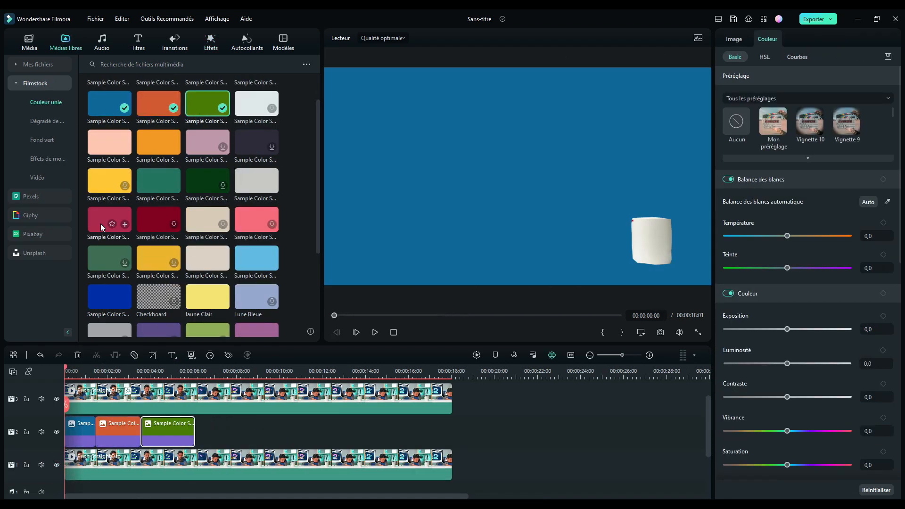
Append crimson, amber and beige solid colour clips after the green one on track 2, trimmed to end at about 13 seconds.
left_click_drag(101, 226, 253, 430)
left_click_drag(356, 431, 284, 432)
left_click_drag(207, 258, 287, 431)
left_click_drag(391, 431, 347, 432)
Fill the rest of track 2 with trimmed sky blue, dark green and Jaune Clair colour clips up to the video's end, and preview.
left_click_drag(257, 258, 349, 431)
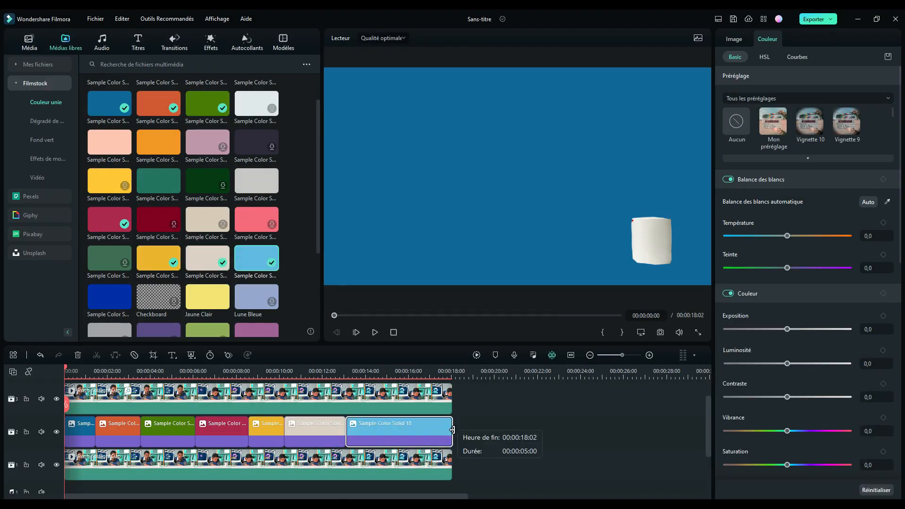
left_click_drag(453, 432, 372, 440)
left_click_drag(479, 432, 423, 432)
left_click_drag(207, 297, 426, 432)
left_click_drag(531, 433, 452, 433)
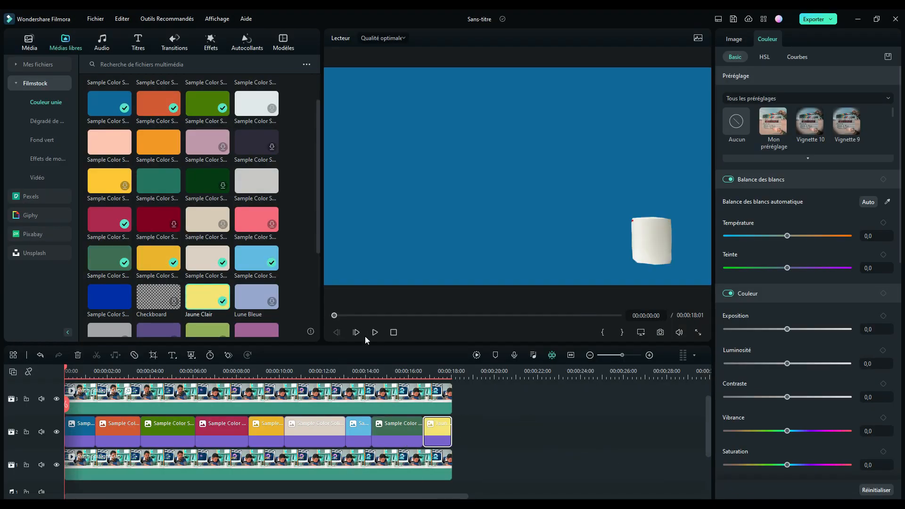
left_click(375, 332)
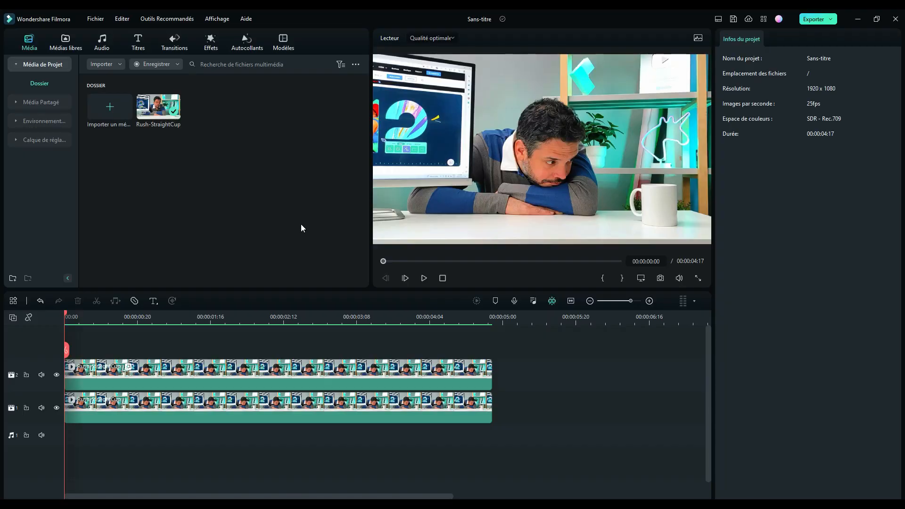
Add white balance temperature and tint keyframes at the start and end of the upper clip on track 2.
left_click(285, 373)
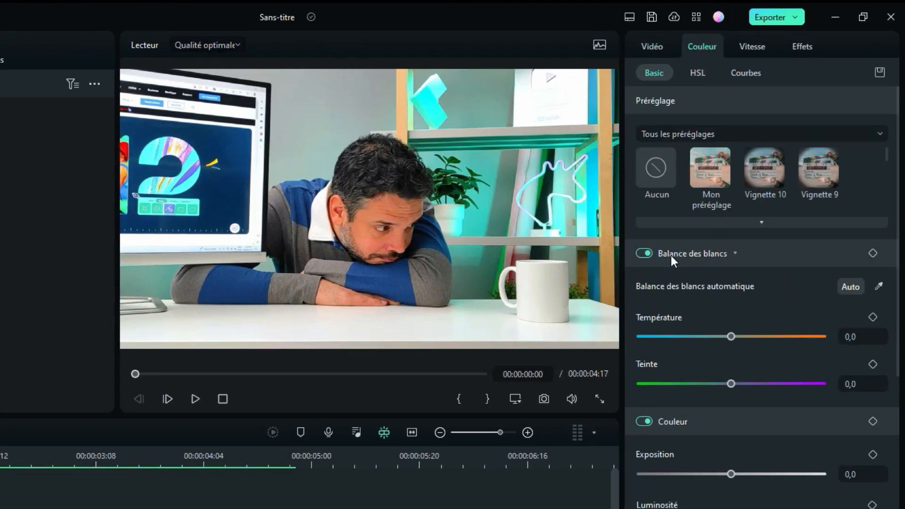
left_click(736, 253)
left_click(736, 254)
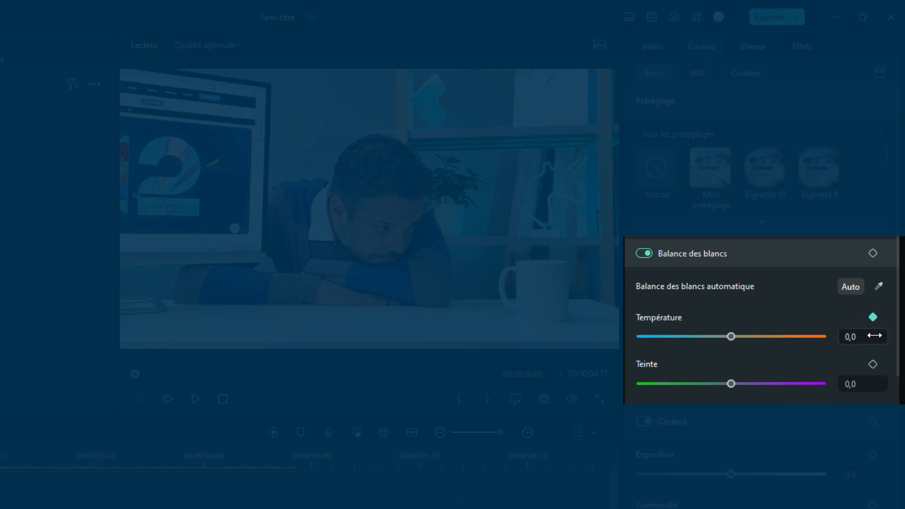
left_click(873, 363)
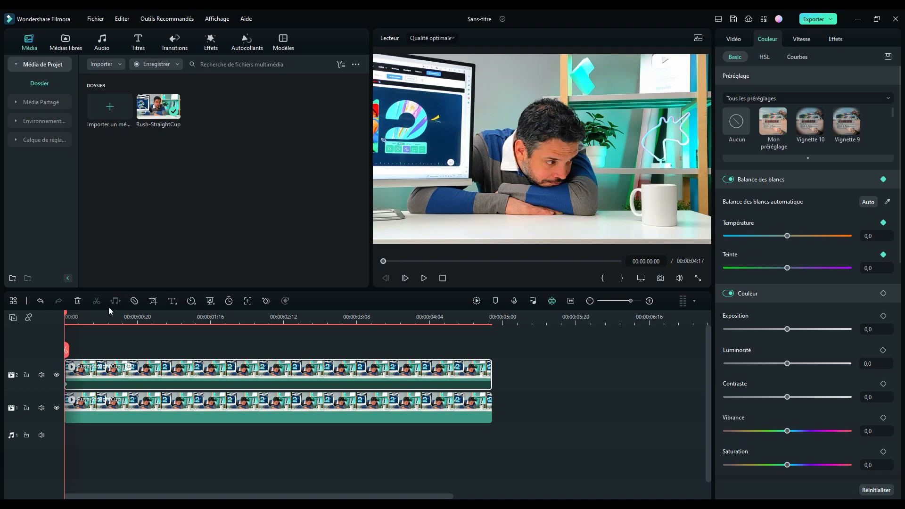
left_click_drag(66, 316, 492, 322)
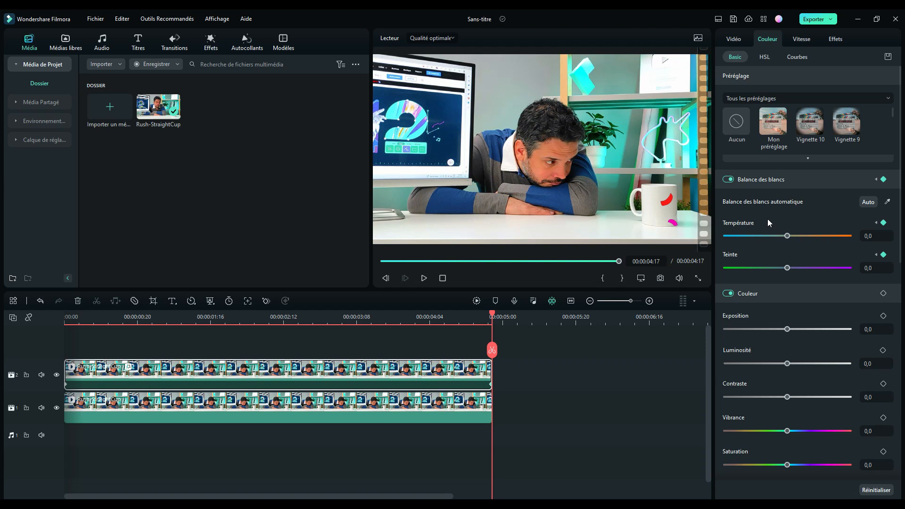
Set the upper clip's end keyframe to temperature -82,4 and tint -28,0, and preview the colour change from the start.
left_click_drag(787, 236, 780, 236)
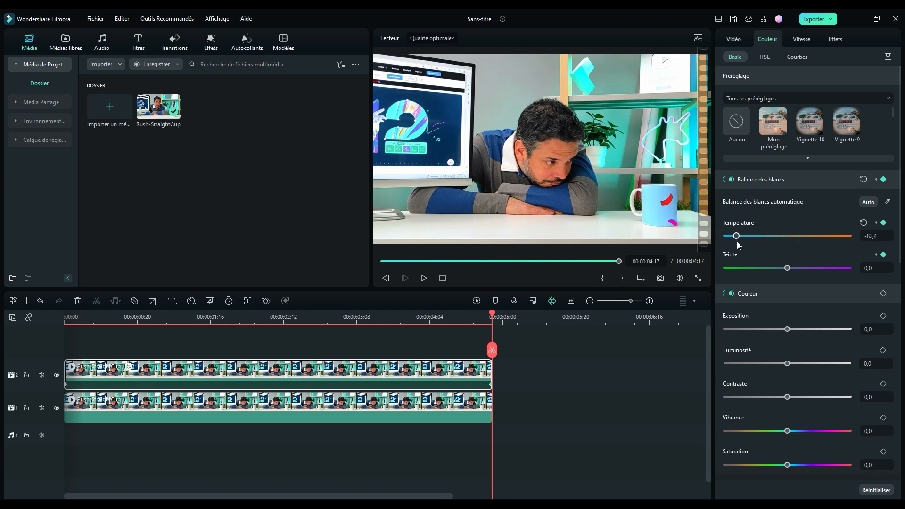
left_click_drag(788, 269, 772, 273)
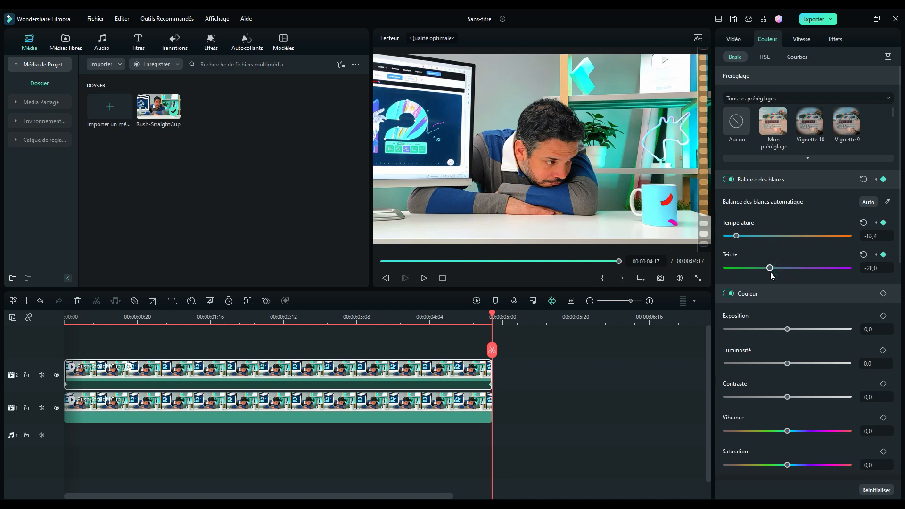
left_click_drag(493, 314, 65, 321)
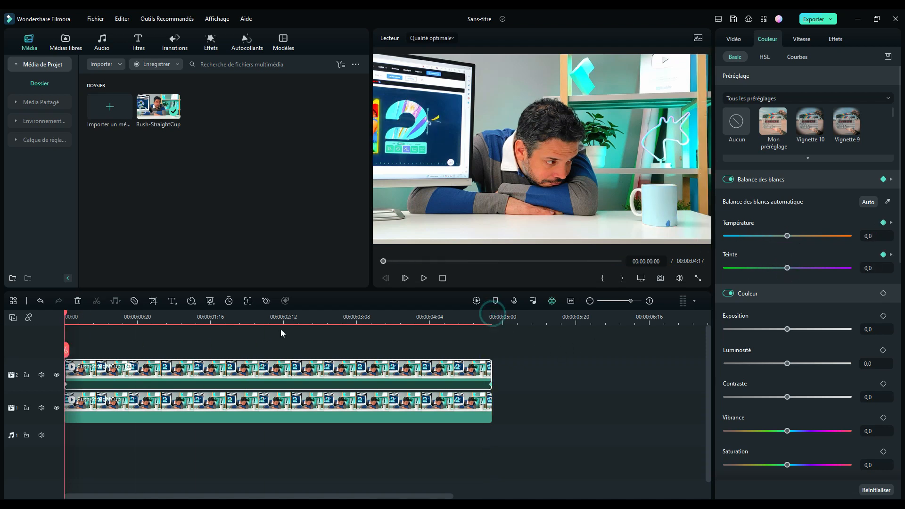
key("space")
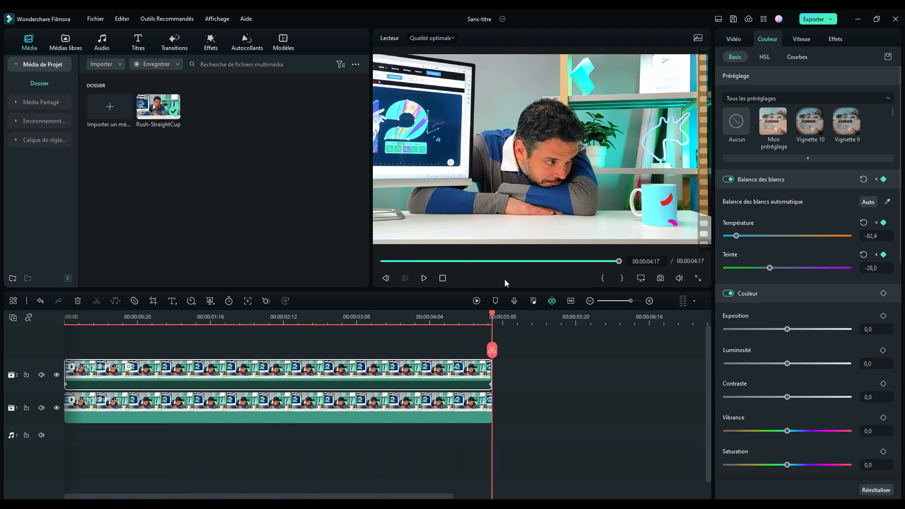
Add four evenly spaced white balance keyframes on the upper clip within the first two seconds, alternating contrasting temperature and tint values.
left_click_drag(491, 315, 100, 340)
left_click_drag(784, 236, 742, 236)
left_click_drag(786, 268, 823, 269)
left_click_drag(104, 315, 138, 313)
left_click_drag(741, 236, 835, 247)
left_click_drag(136, 314, 182, 314)
left_click_drag(811, 267, 780, 268)
left_click_drag(181, 313, 225, 315)
left_click_drag(812, 235, 737, 237)
Add four more contrasting white balance keyframes from 00:00:02:06 to 00:00:03:17, setting the last one to temperature 28,7 and tint -63,2.
left_click_drag(224, 311, 270, 318)
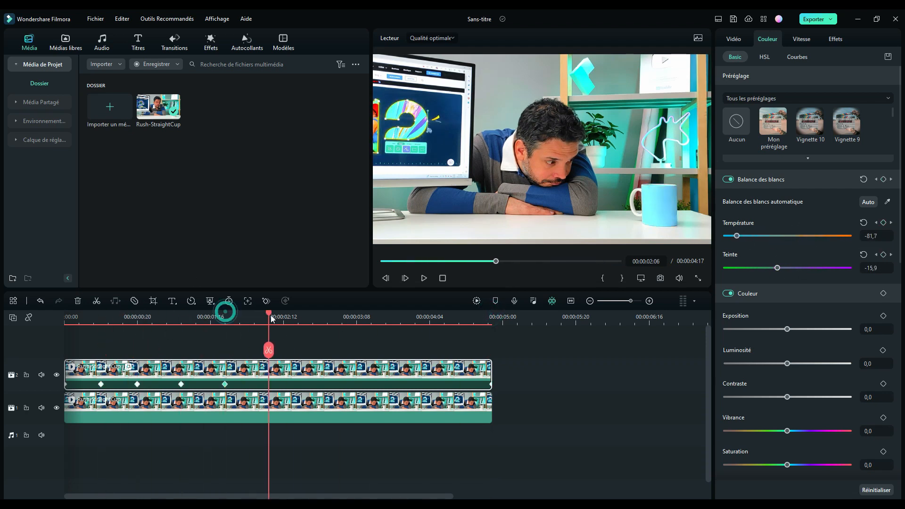
left_click_drag(777, 268, 738, 269)
left_click_drag(269, 312, 313, 317)
left_click_drag(741, 268, 834, 269)
left_click_drag(312, 312, 356, 323)
left_click_drag(738, 236, 843, 237)
left_click_drag(357, 313, 401, 315)
left_click_drag(811, 267, 748, 269)
left_click_drag(824, 236, 805, 237)
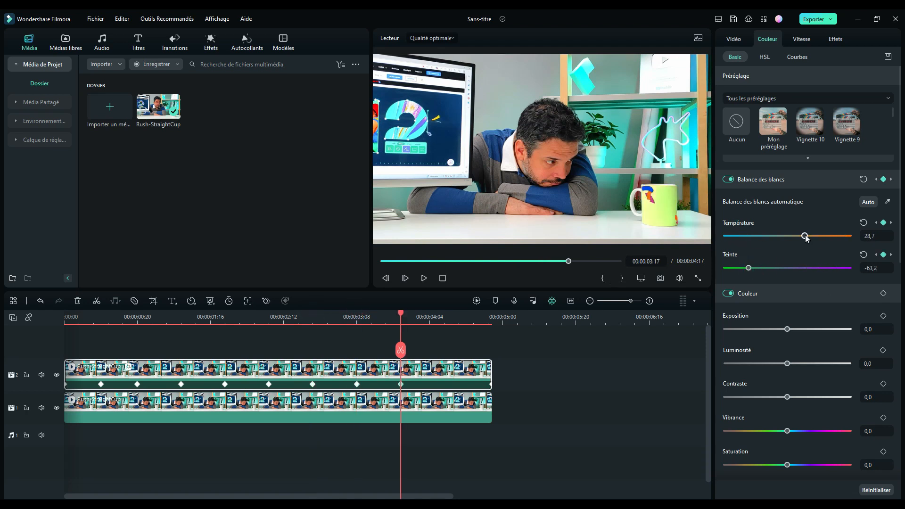
Add a white balance keyframe with a strong magenta tint just after 4 seconds, and preview the mug's colour changes.
left_click_drag(401, 312, 445, 315)
left_click_drag(758, 267, 836, 271)
left_click_drag(444, 312, 104, 334)
left_click(424, 279)
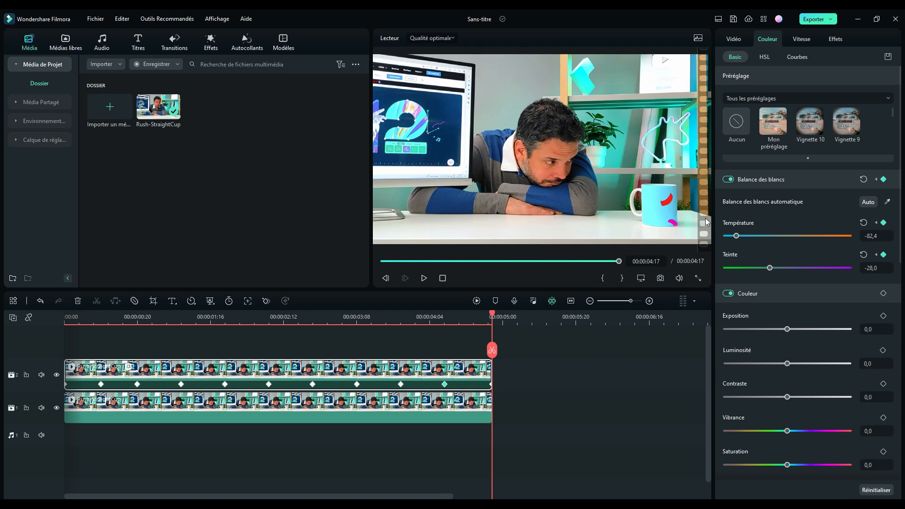
Keyframe the Pack BFF overlay effect's opacity on the upper clip from 0 at the start to 100 at the end, and preview.
left_click(836, 40)
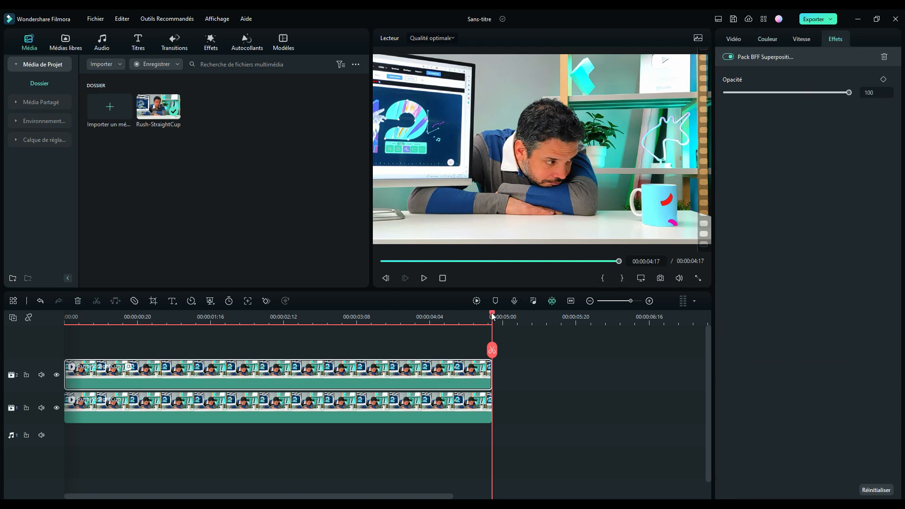
left_click_drag(492, 317, 61, 324)
left_click(116, 368)
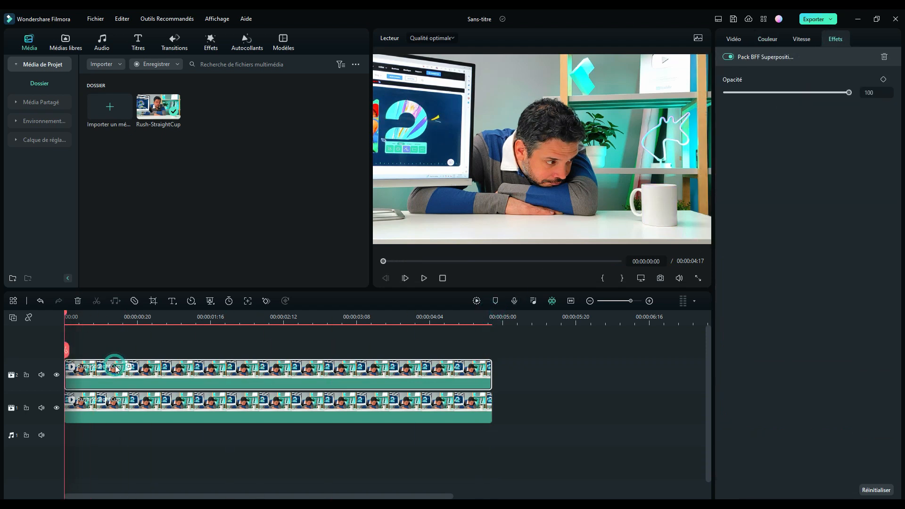
left_click(884, 80)
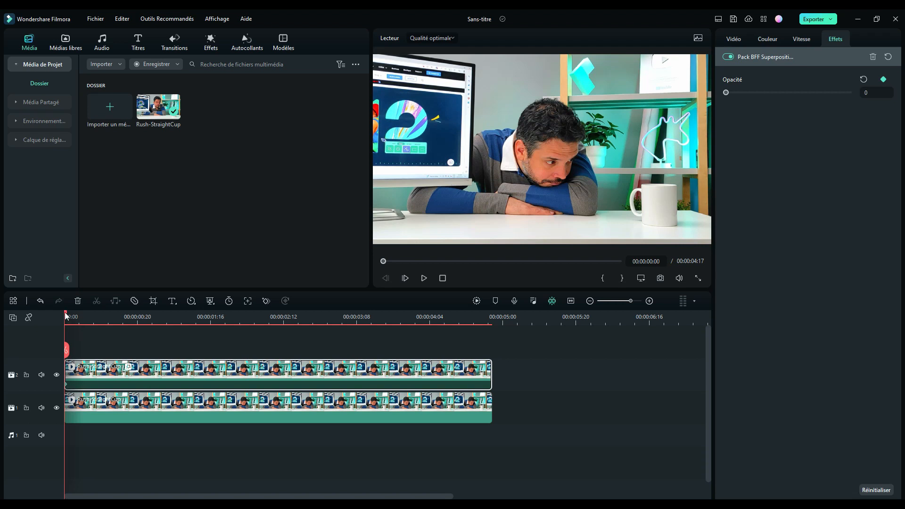
left_click_drag(66, 316, 492, 324)
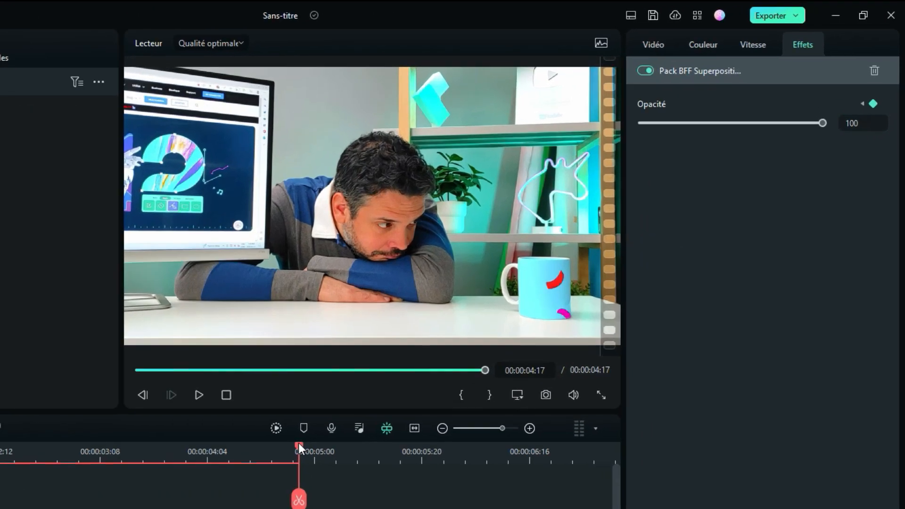
left_click_drag(493, 312, 64, 313)
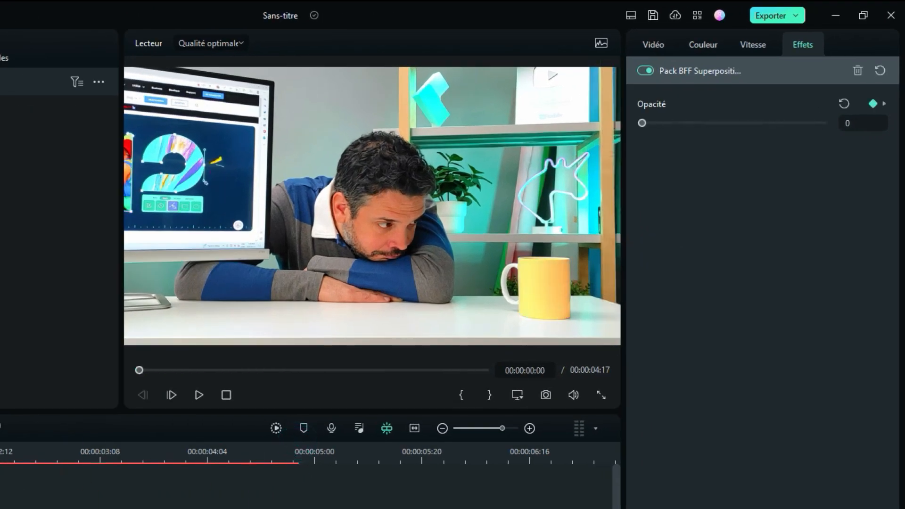
left_click(199, 395)
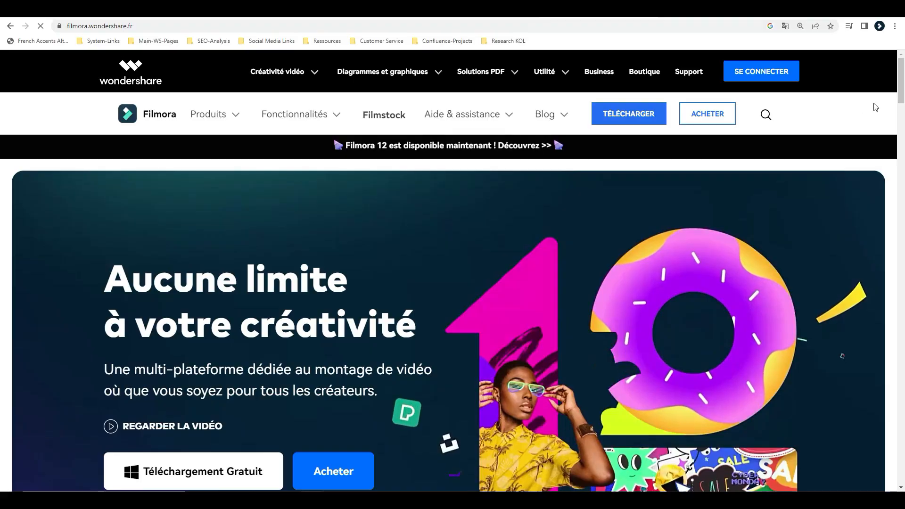
scroll(476, 285, "down", 2)
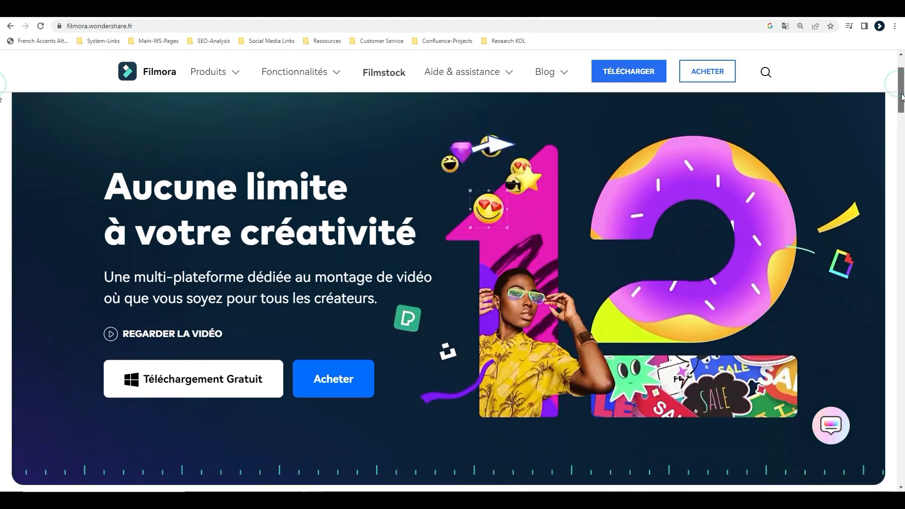